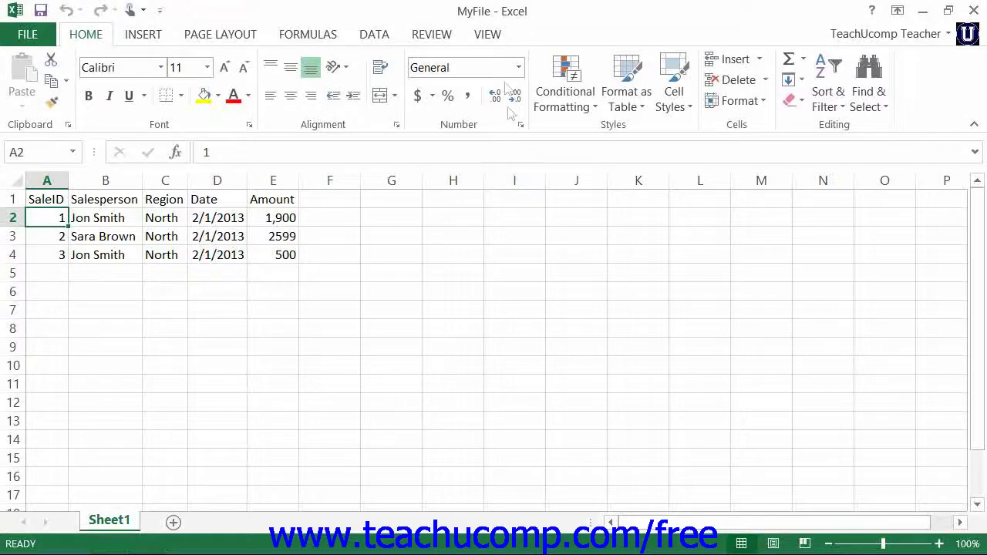
# - Switch the MyFile workbook's ribbon to the VIEW tab to show the Window group
pyautogui.click(492, 36)
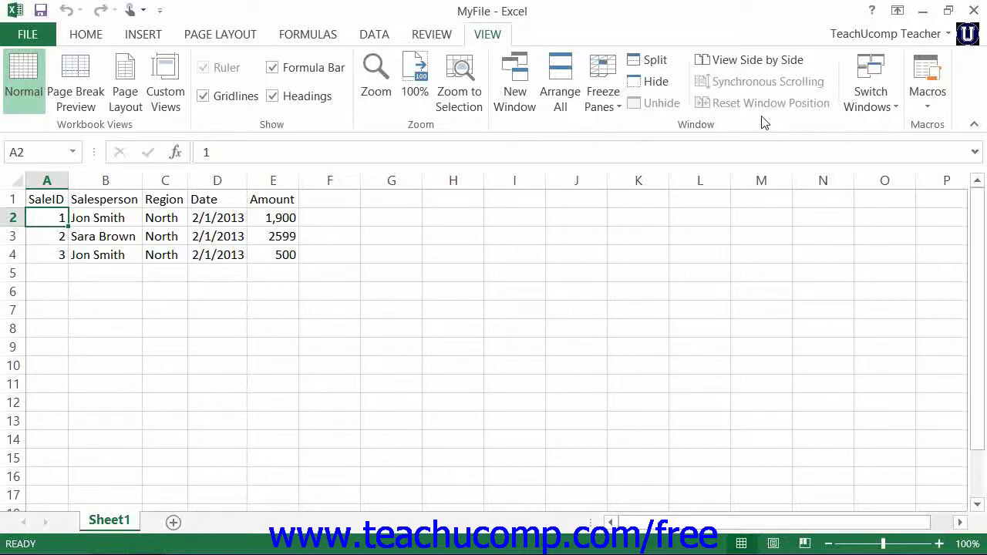
pyautogui.click(526, 110)
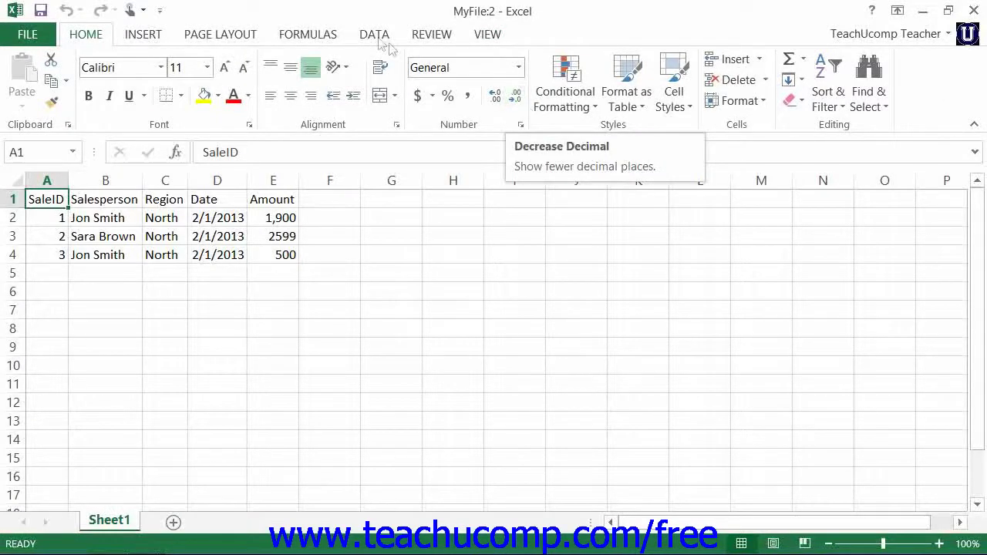
pyautogui.click(452, 14)
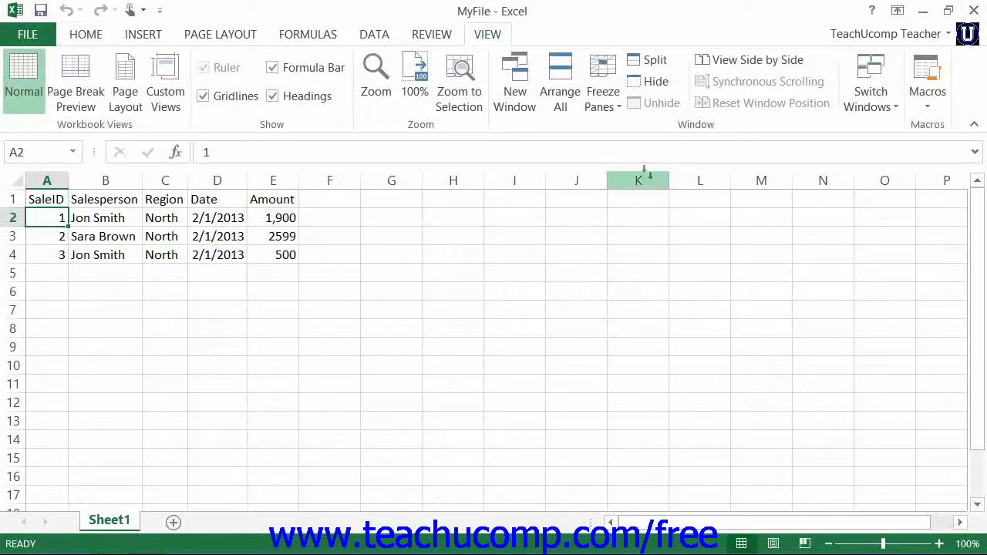
# - Arrange the MyFile and Intro- Sample windows in a Tiled layout with Arrange All
pyautogui.click(552, 112)
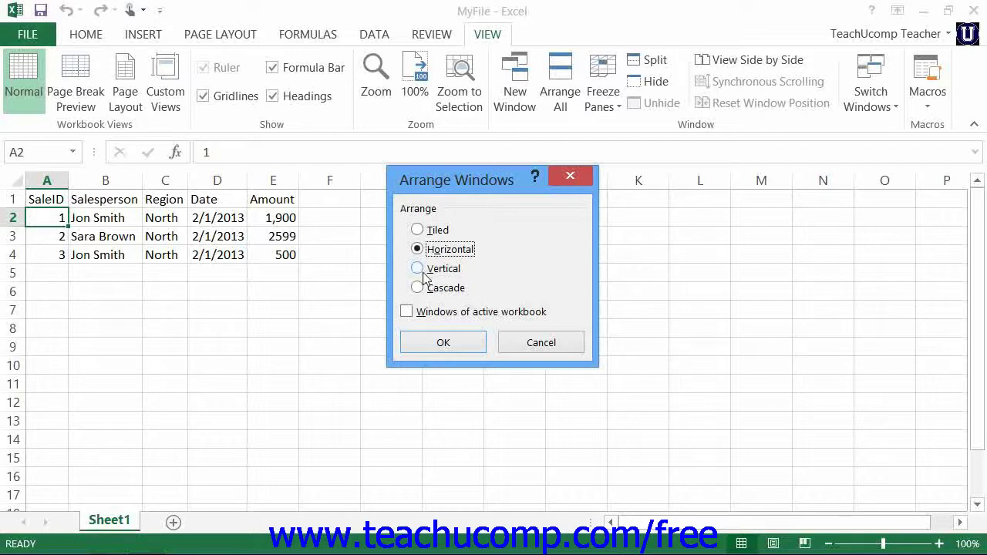
pyautogui.click(423, 229)
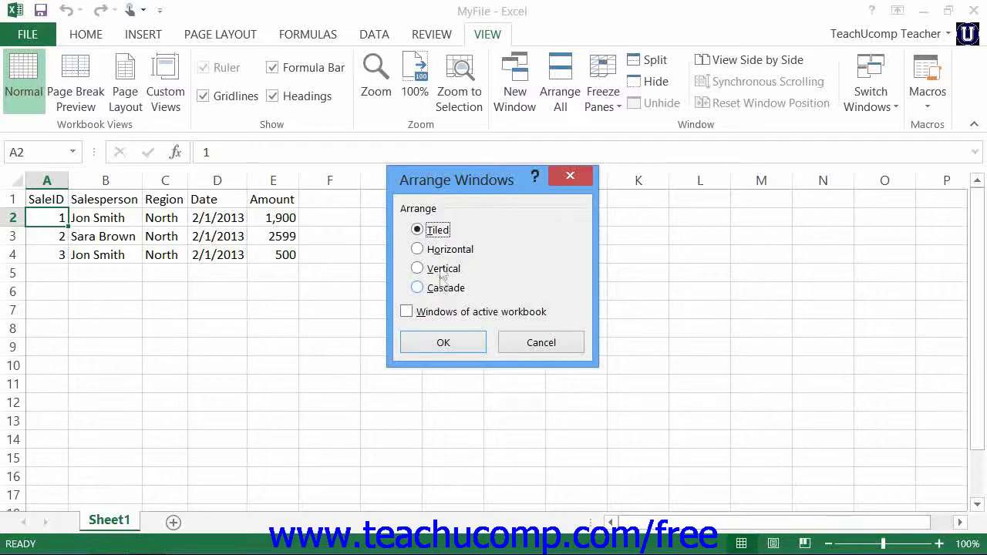
pyautogui.click(437, 230)
pyautogui.click(448, 343)
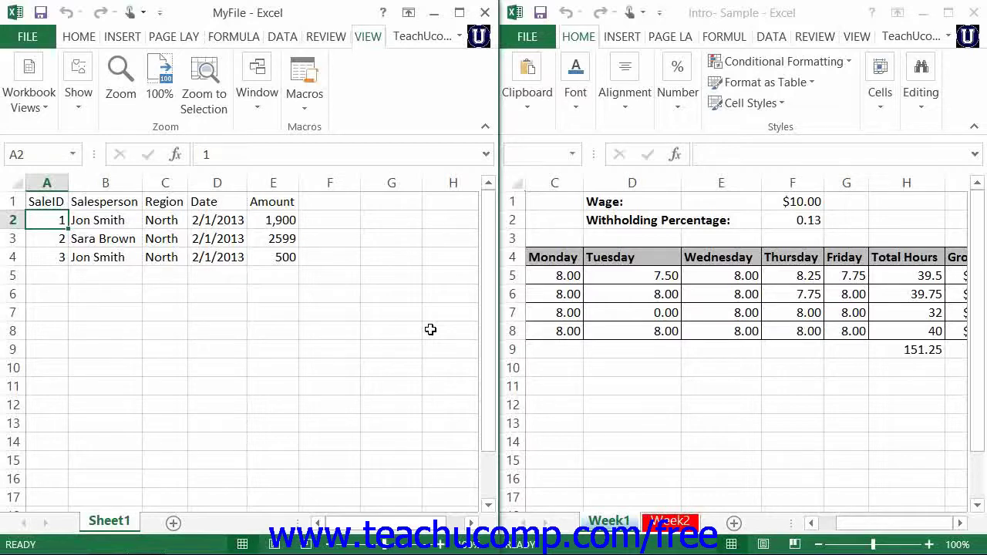
# - Rearrange the workbook windows Horizontal, with MyFile stacked above Intro- Sample
pyautogui.click(267, 103)
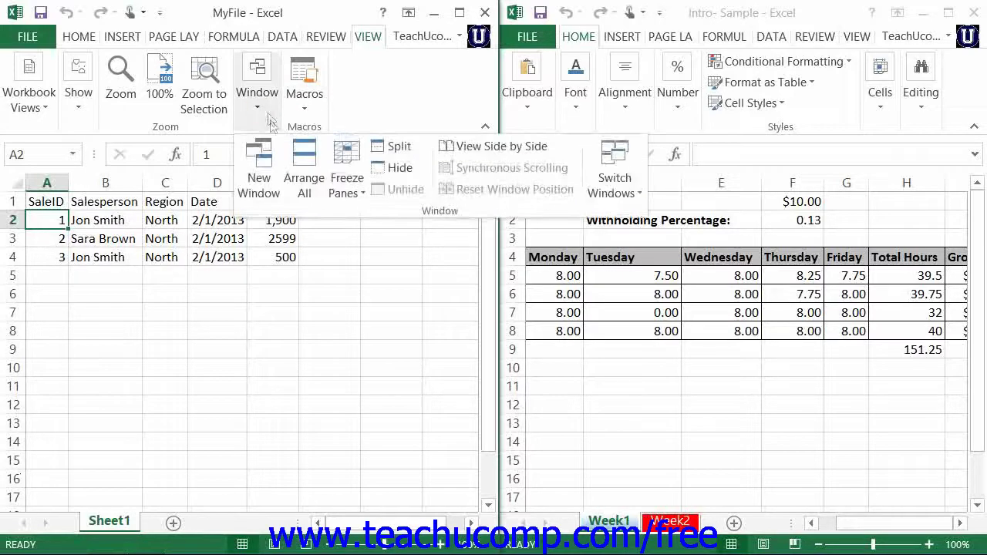
pyautogui.click(302, 160)
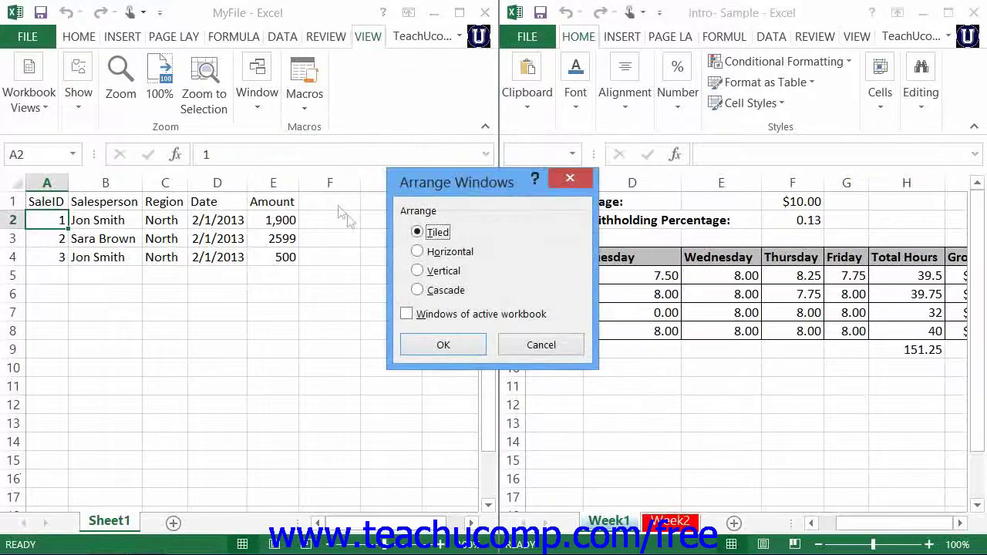
pyautogui.click(451, 253)
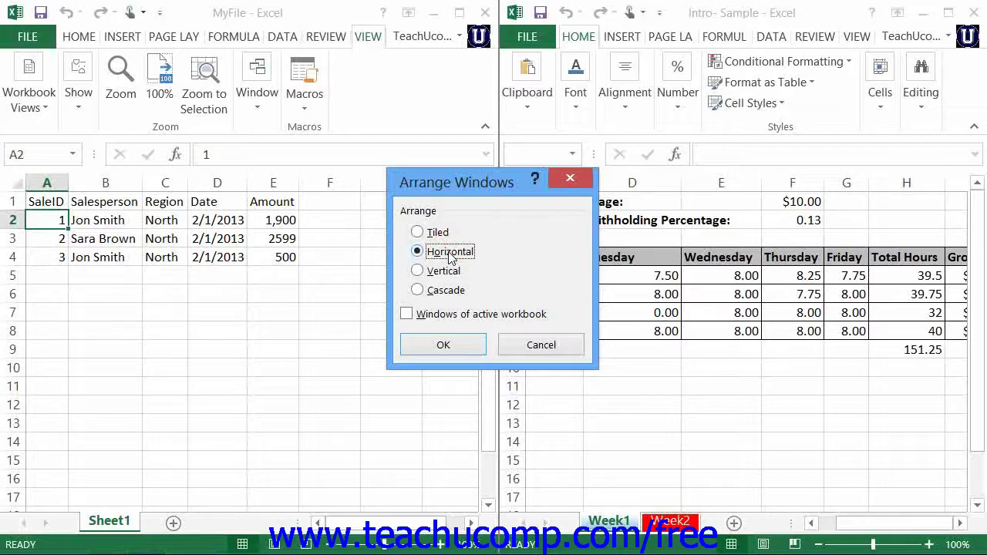
pyautogui.click(442, 344)
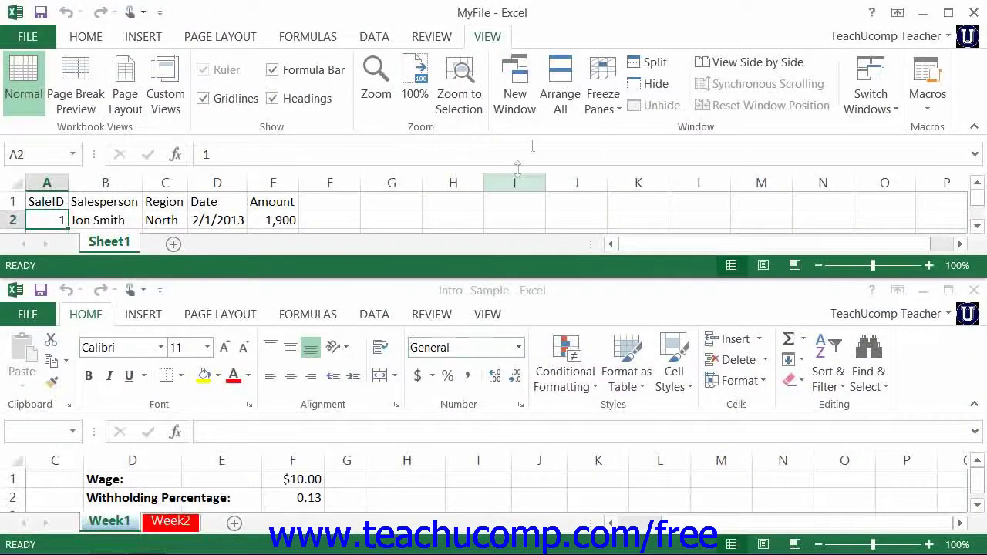
# - Rearrange the workbook windows in Cascade layout, with MyFile overlapping Intro- Sample
pyautogui.click(556, 94)
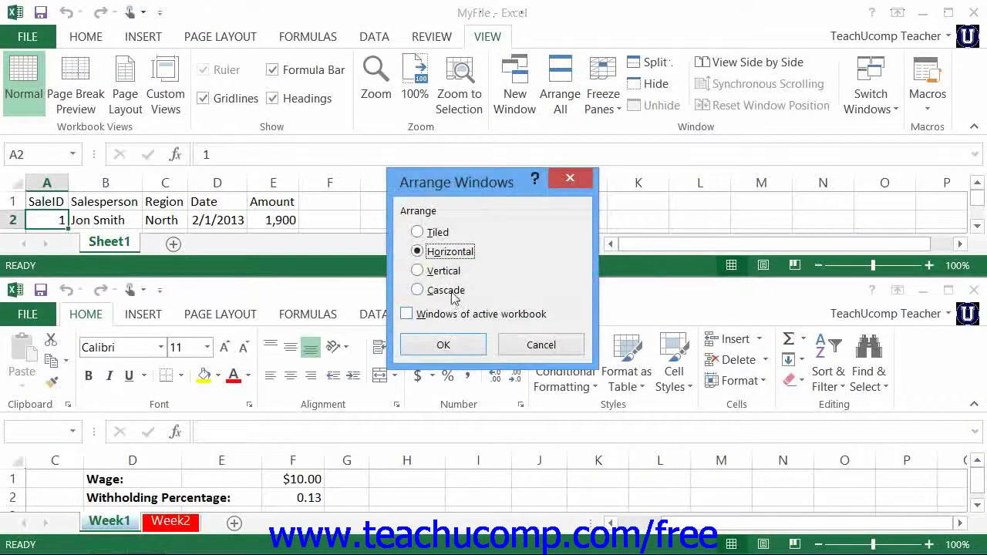
pyautogui.click(454, 296)
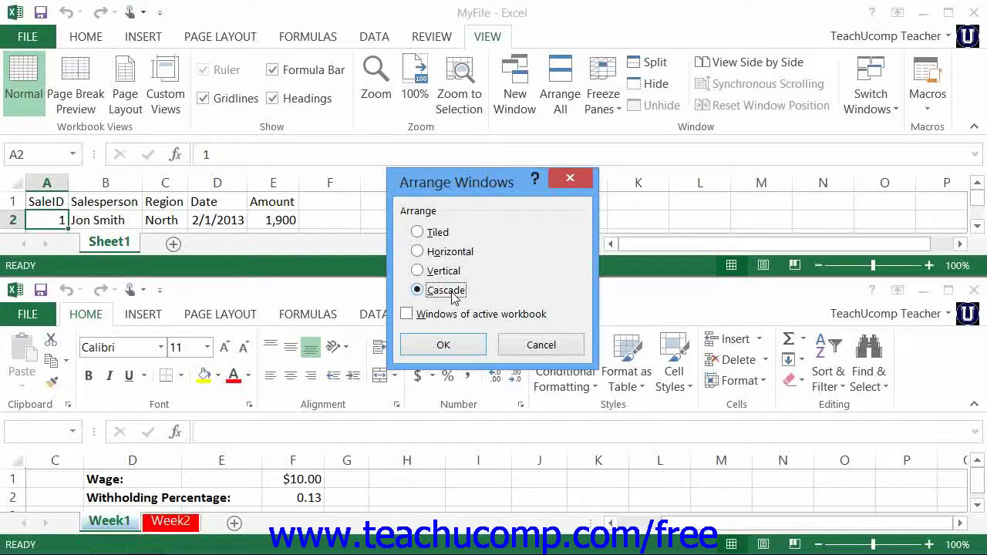
pyautogui.click(443, 345)
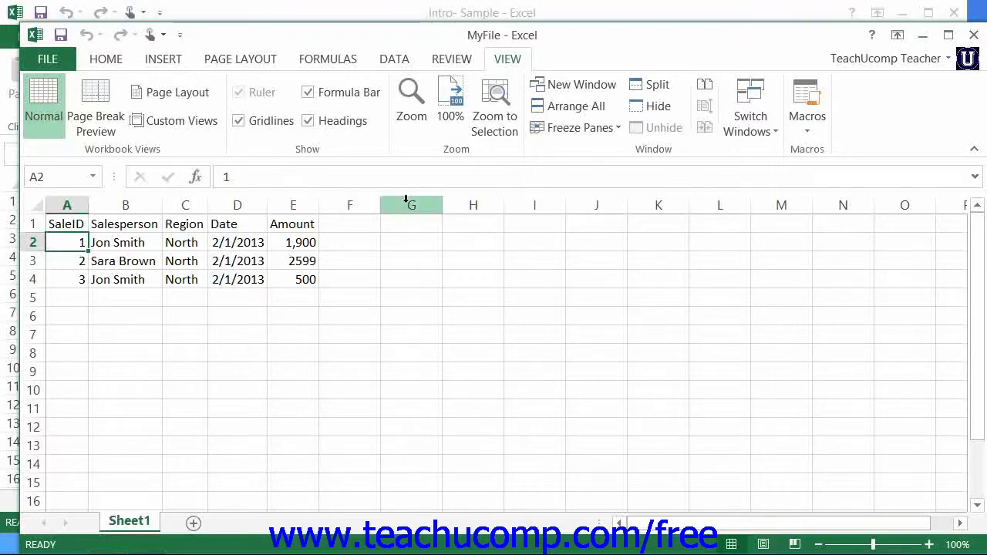
# - Close MyFile and confirm in Switch Windows that only Intro- Sample remains open
pyautogui.click(349, 12)
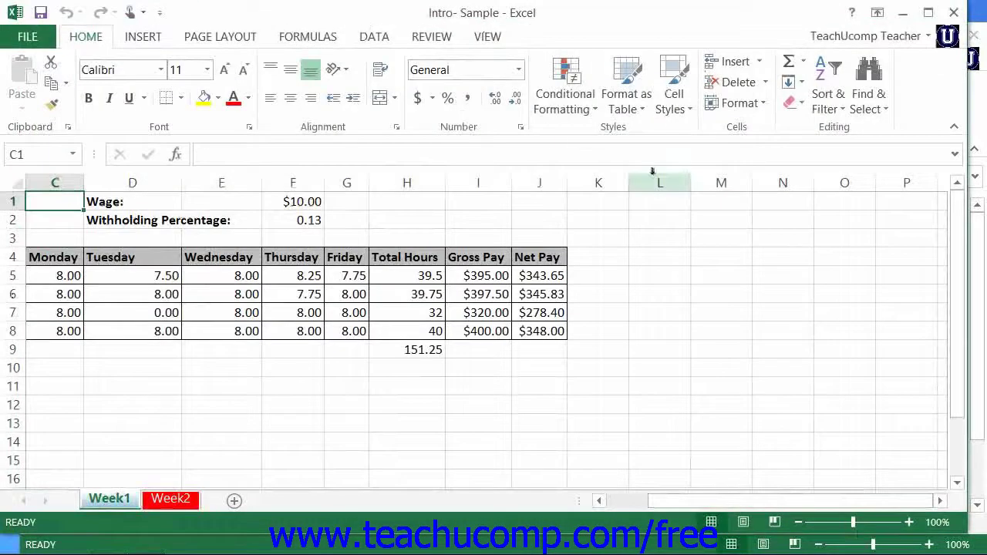
pyautogui.click(980, 40)
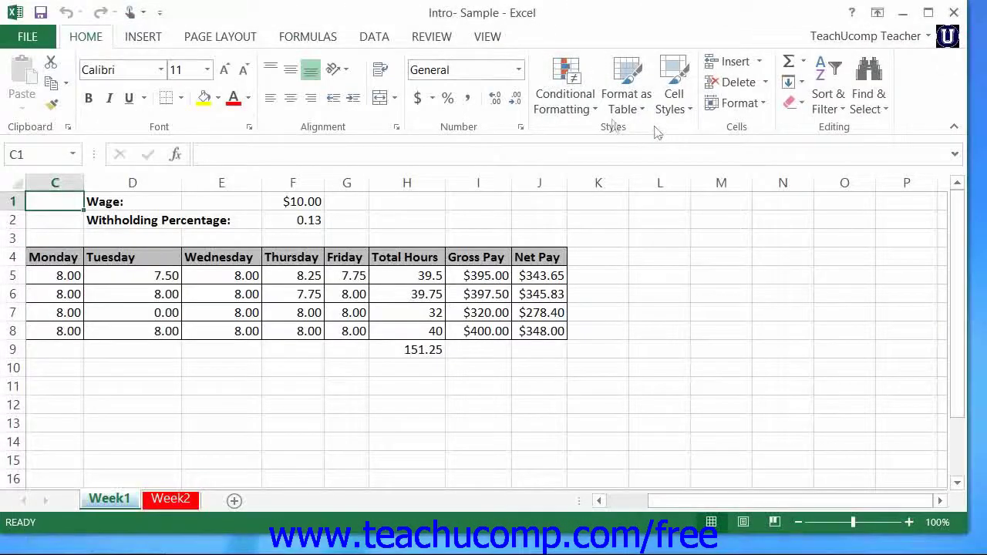
pyautogui.click(488, 36)
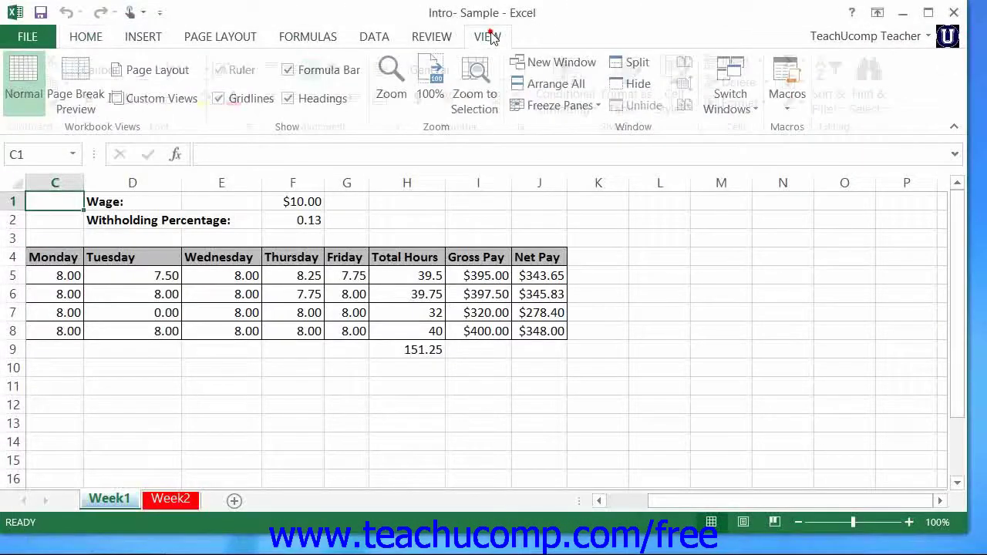
pyautogui.click(721, 104)
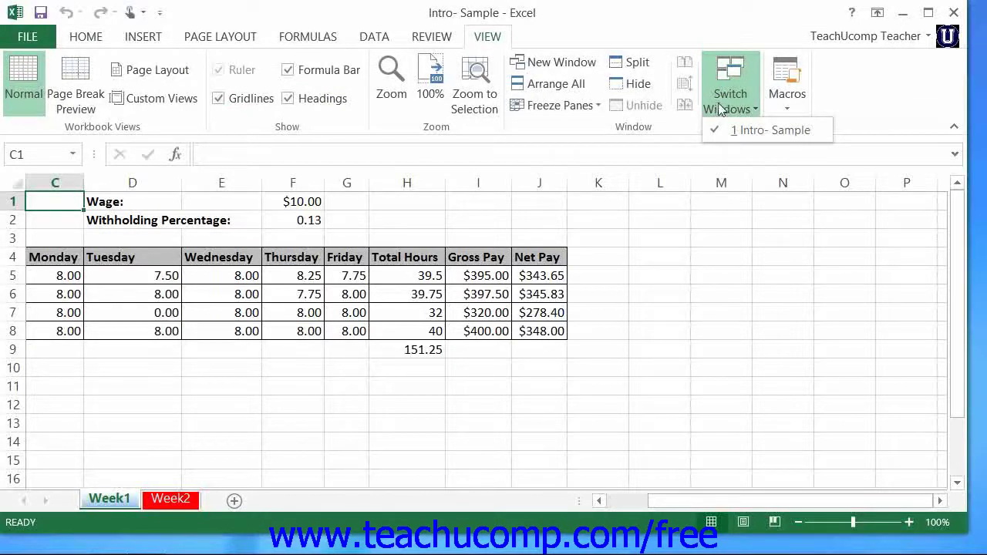
pyautogui.click(711, 42)
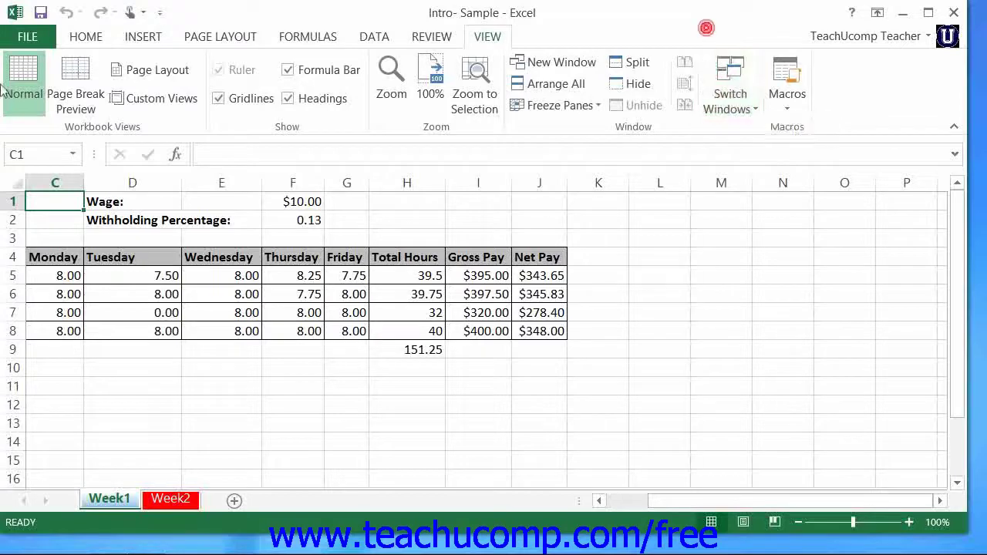
# - Reopen MyFile from the Recent Workbooks list in the FILE Open screen
pyautogui.click(27, 37)
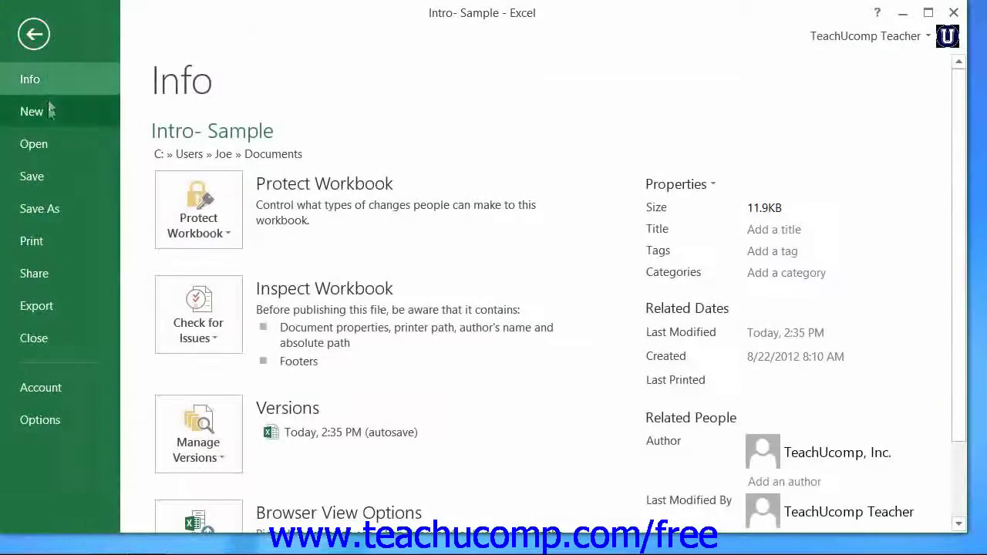
pyautogui.click(54, 143)
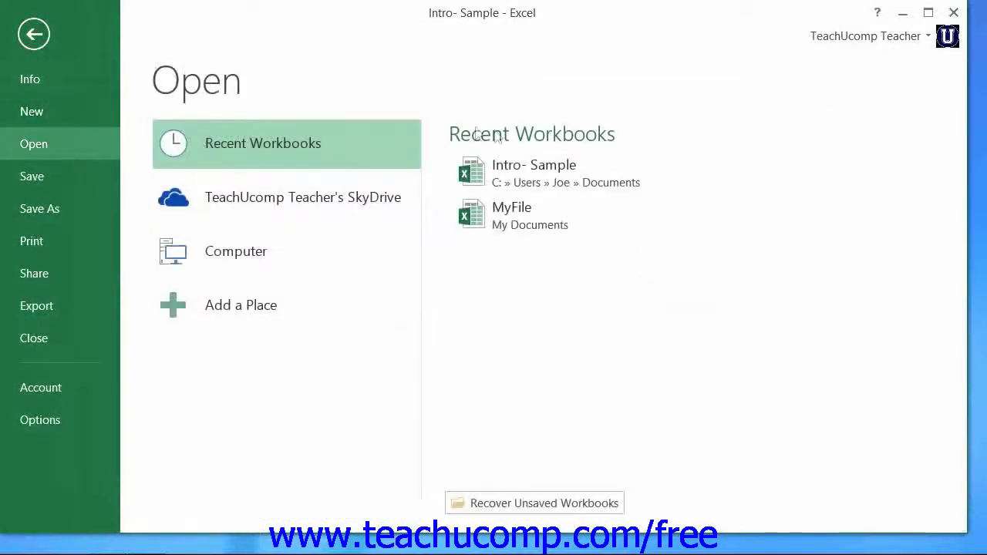
pyautogui.click(515, 223)
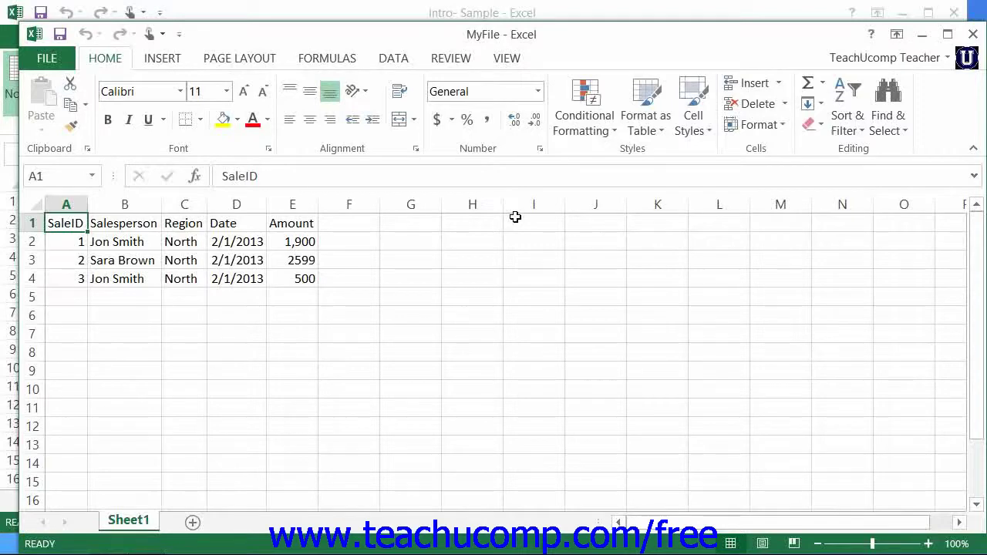
# - Bring the Intro- Sample window to the front by its title bar
pyautogui.click(200, 16)
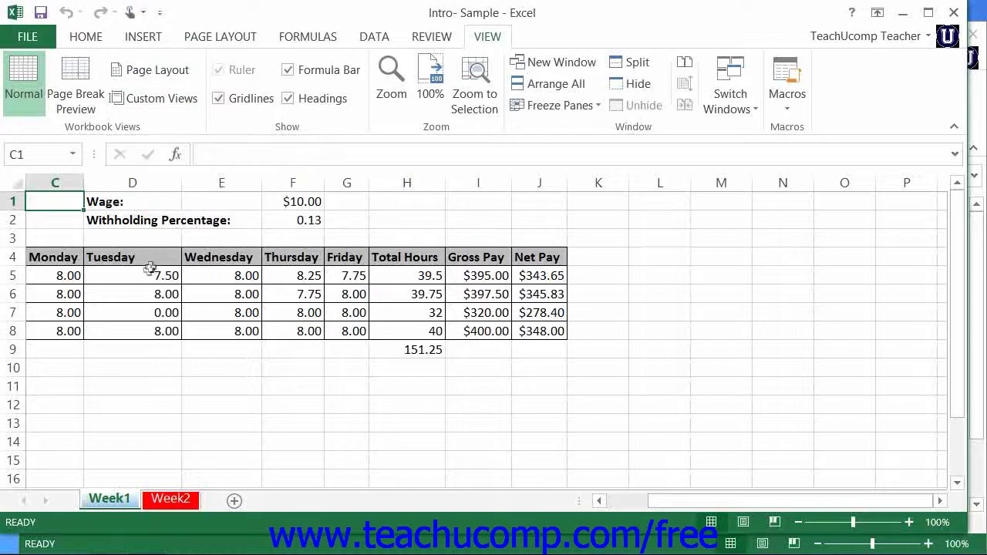
# - Freeze the Week1 sheet's panes at cell C5 so rows 1–4 stay fixed
pyautogui.click(66, 275)
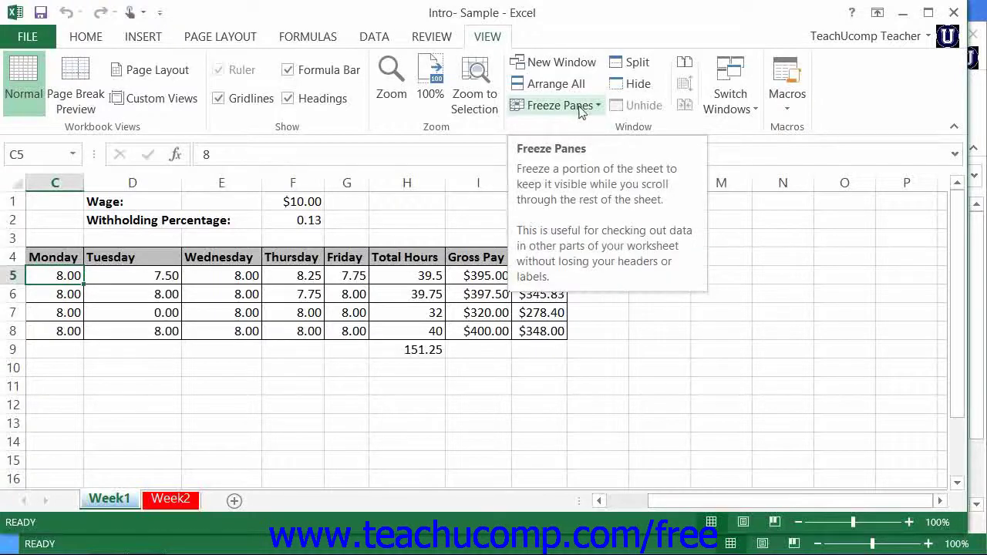
pyautogui.click(580, 108)
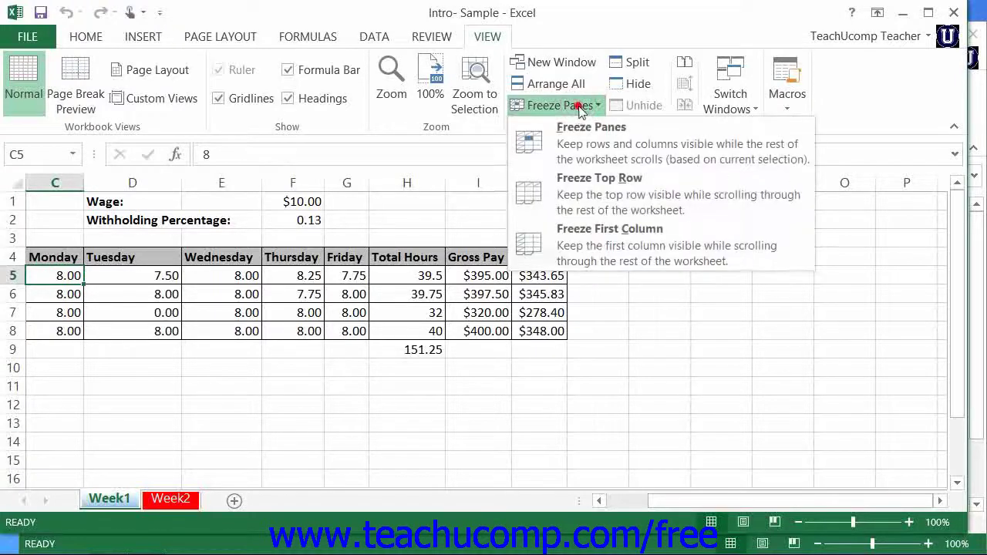
pyautogui.click(583, 143)
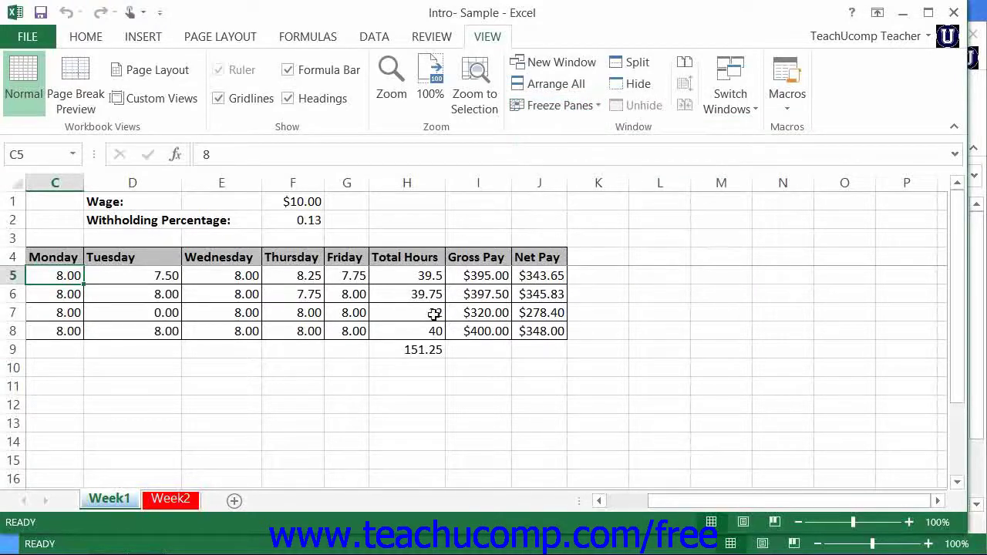
# - Scroll down and back up to confirm the headers stay frozen, then show Freeze Panes options
pyautogui.scroll(-3, 434, 315)
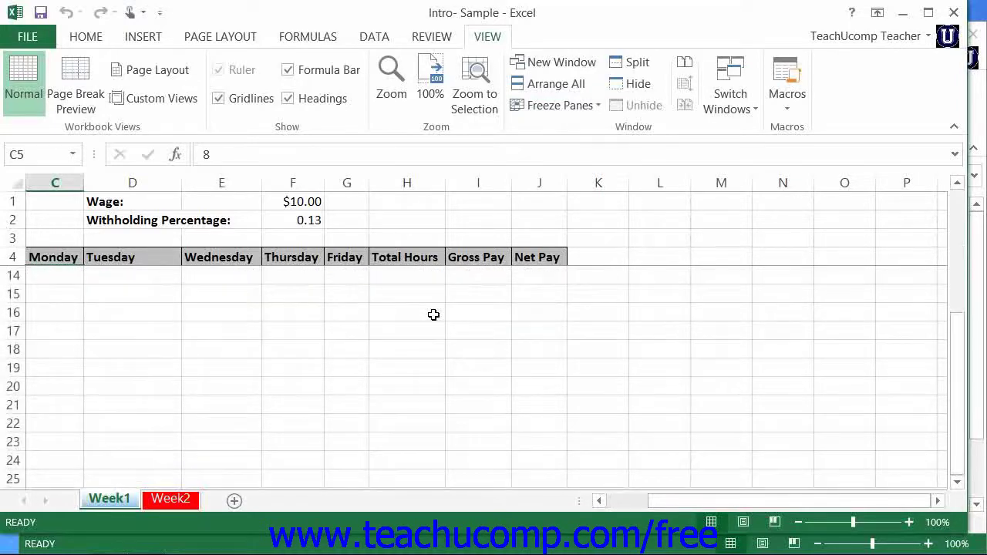
pyautogui.scroll(3, 433, 314)
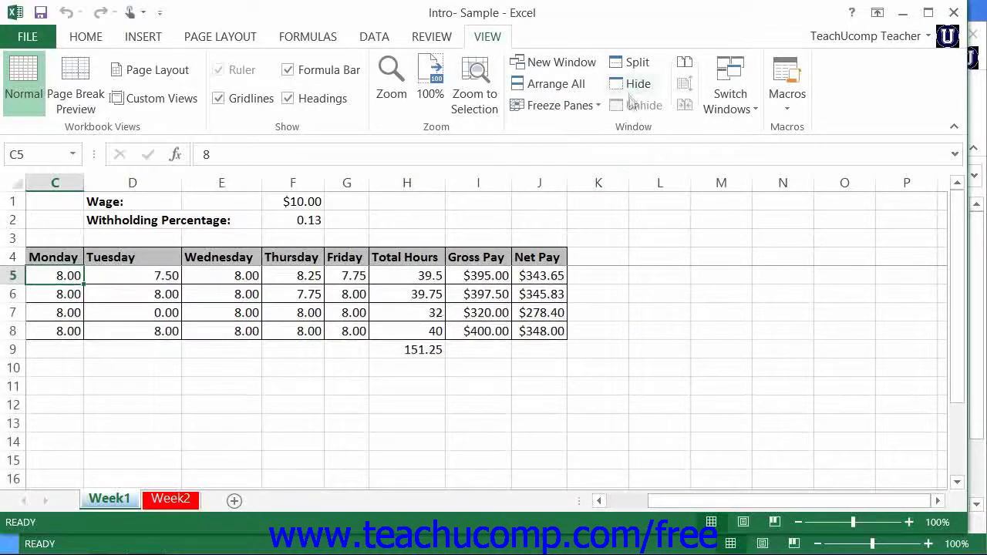
pyautogui.click(563, 106)
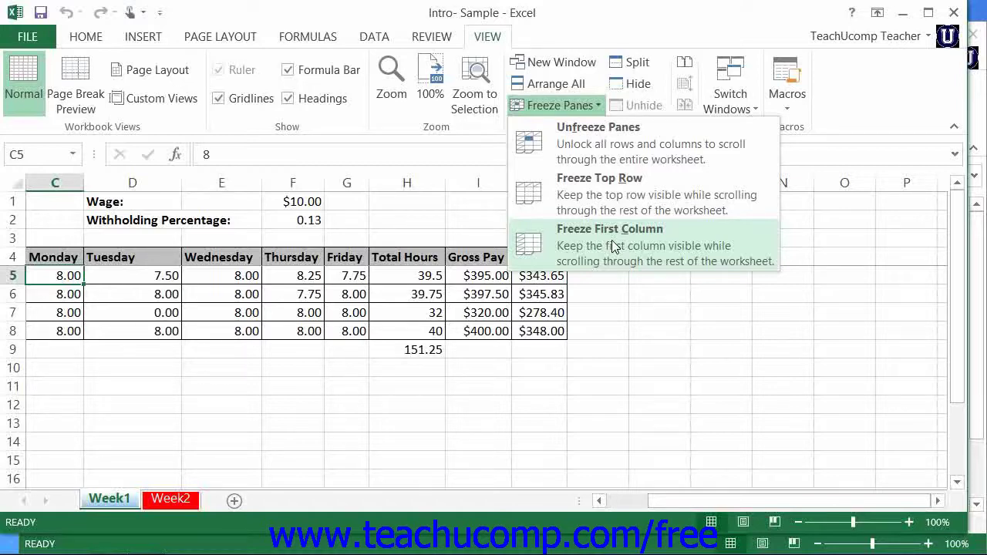
# - Choose Unfreeze Panes on the Week1 sheet and select cell I7
pyautogui.click(606, 151)
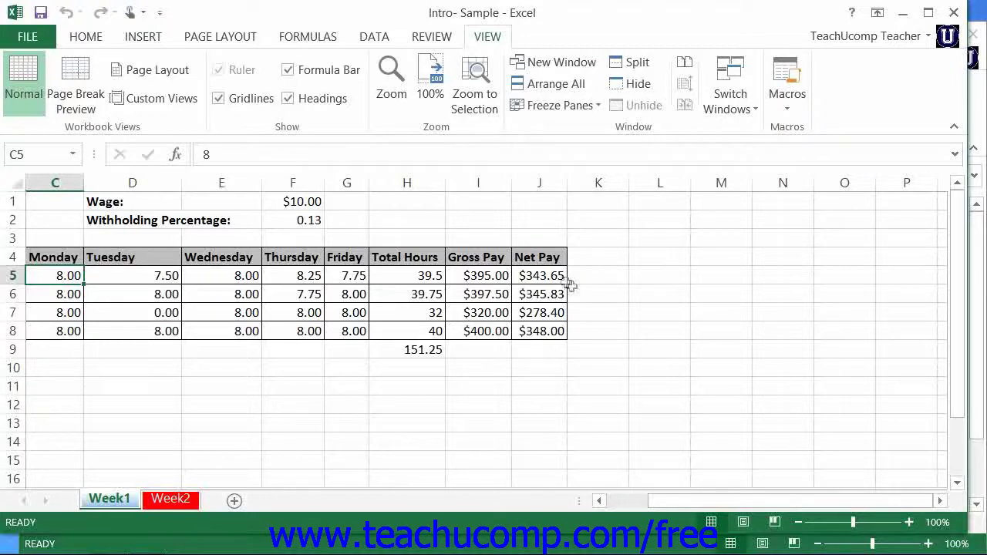
pyautogui.click(487, 319)
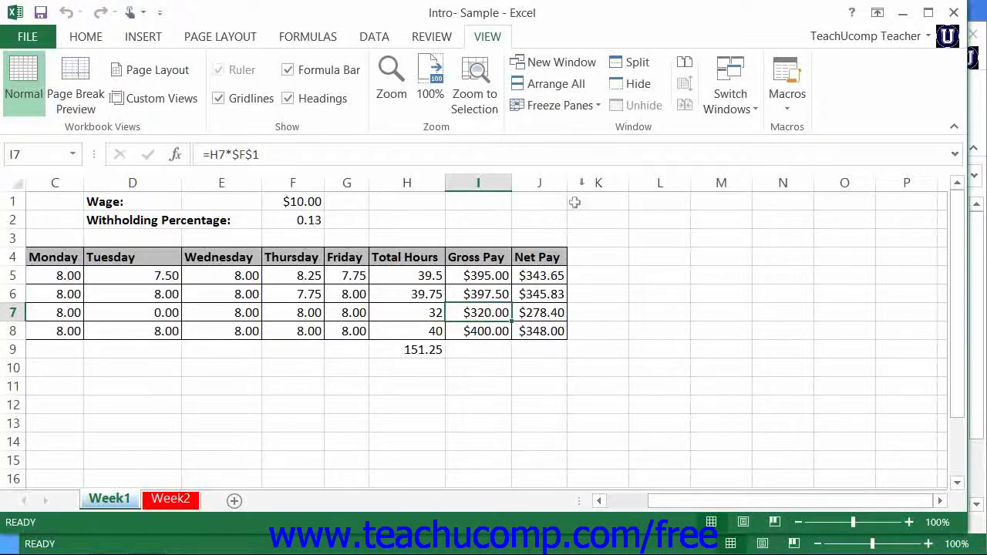
# - Split the sheet into four panes at I7, scroll columns D–J into view, then remove the split
pyautogui.click(634, 63)
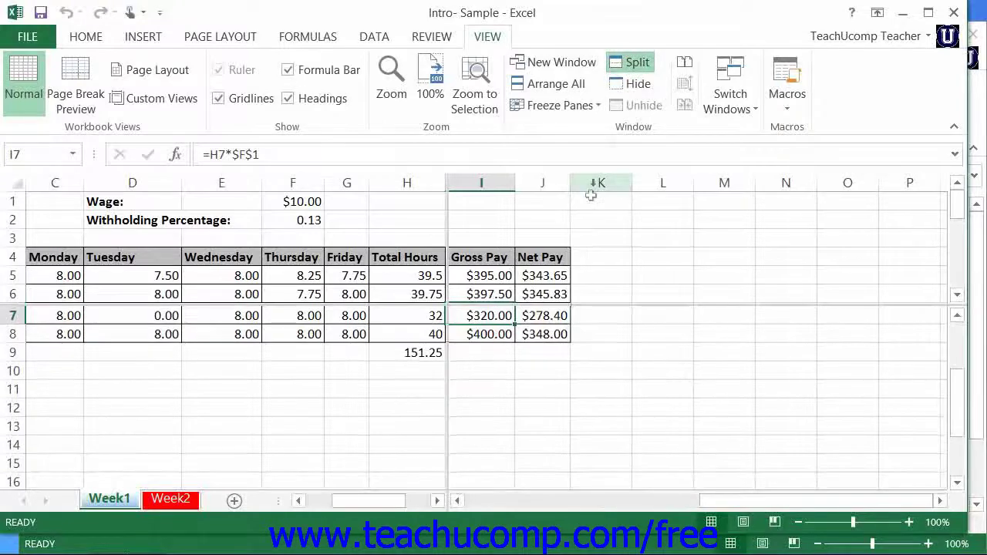
pyautogui.scroll(-1, 579, 253)
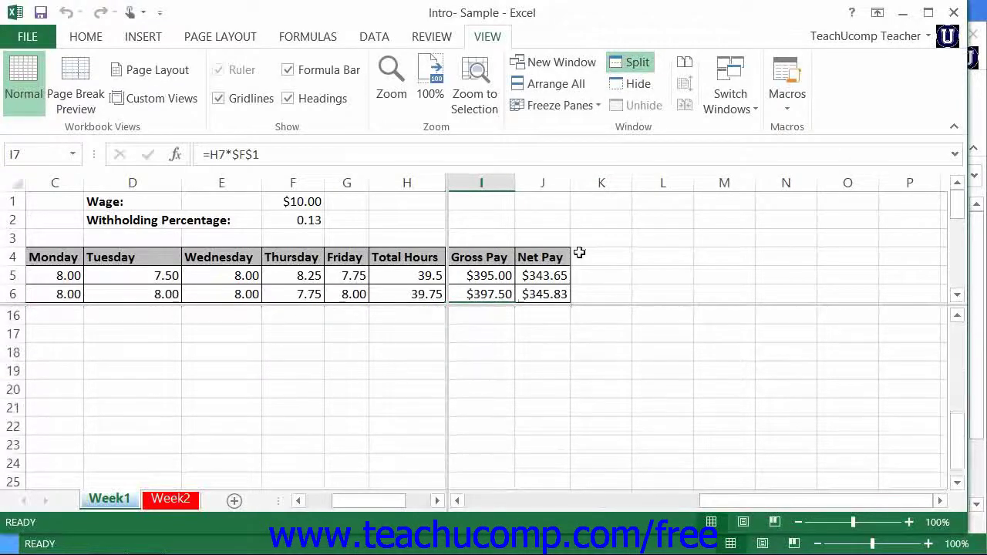
pyautogui.scroll(3, 579, 266)
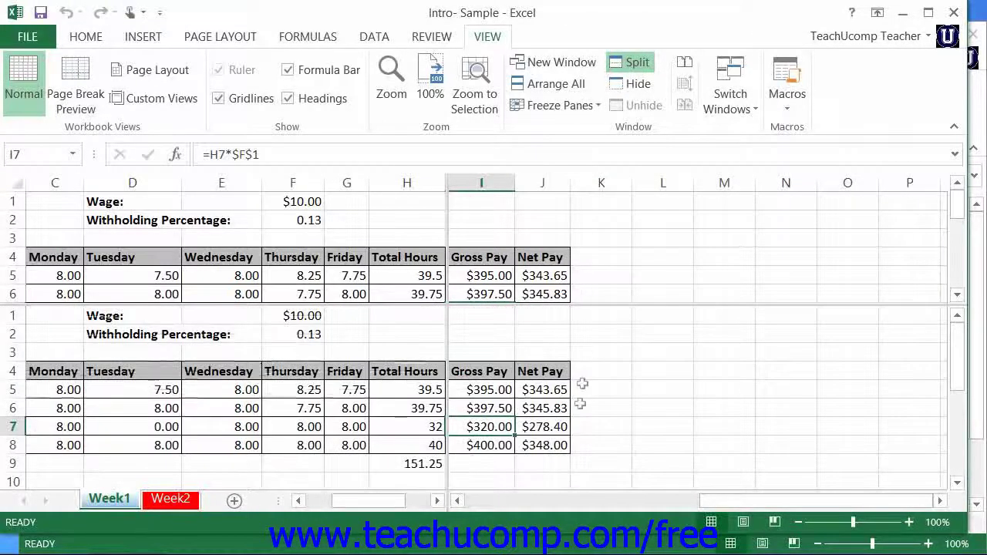
pyautogui.click(457, 502)
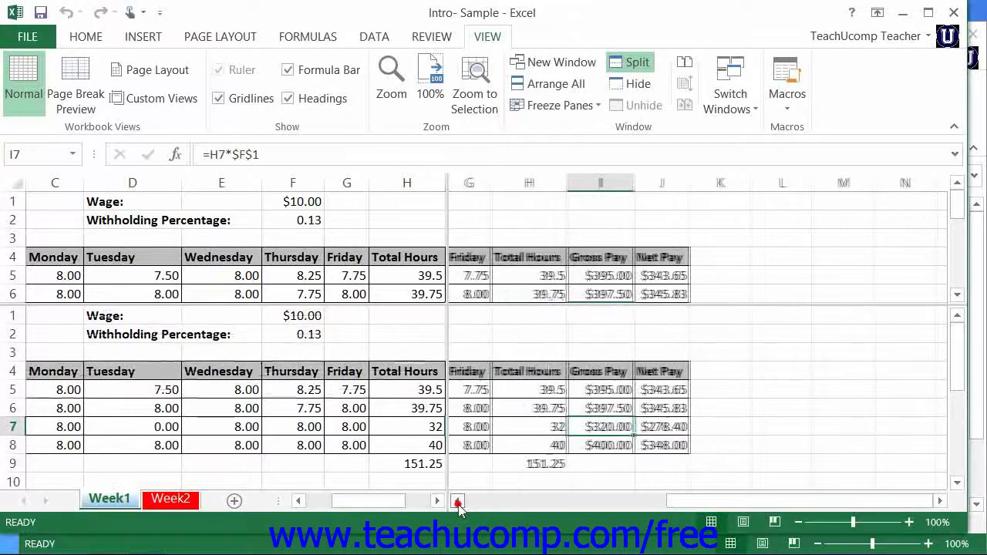
pyautogui.click(458, 502)
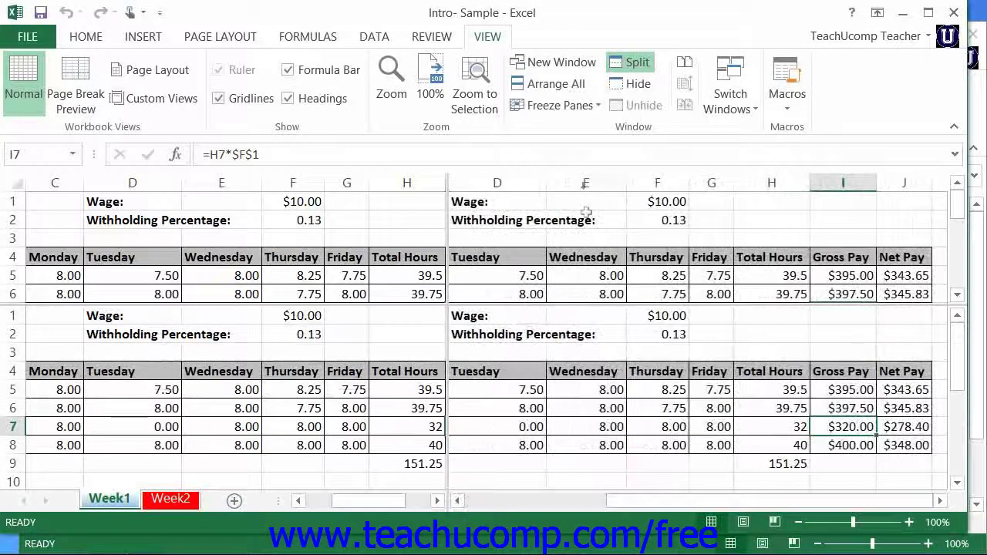
pyautogui.click(630, 64)
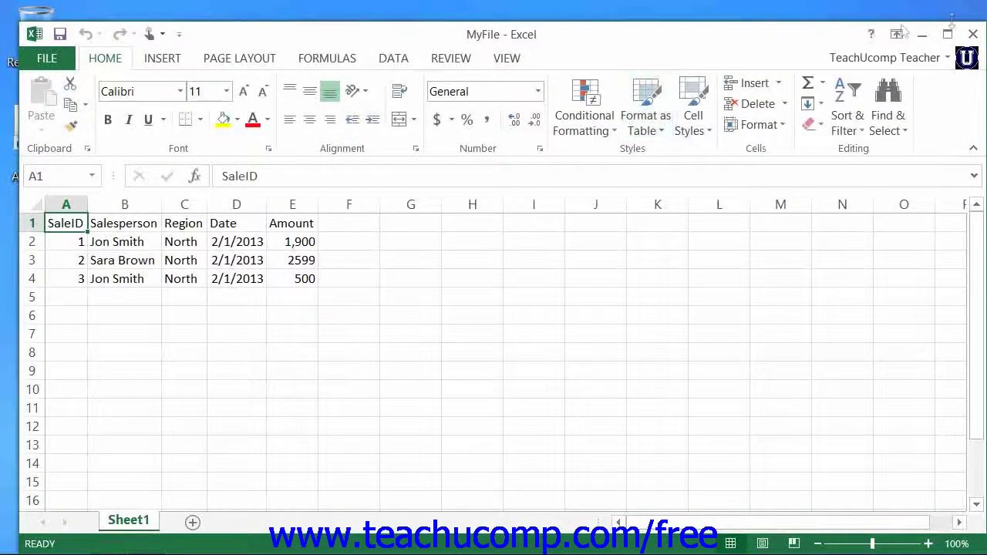
# - With MyFile maximized, unhide the Intro- Sample workbook so its Week1 sheet shows again
pyautogui.click(948, 34)
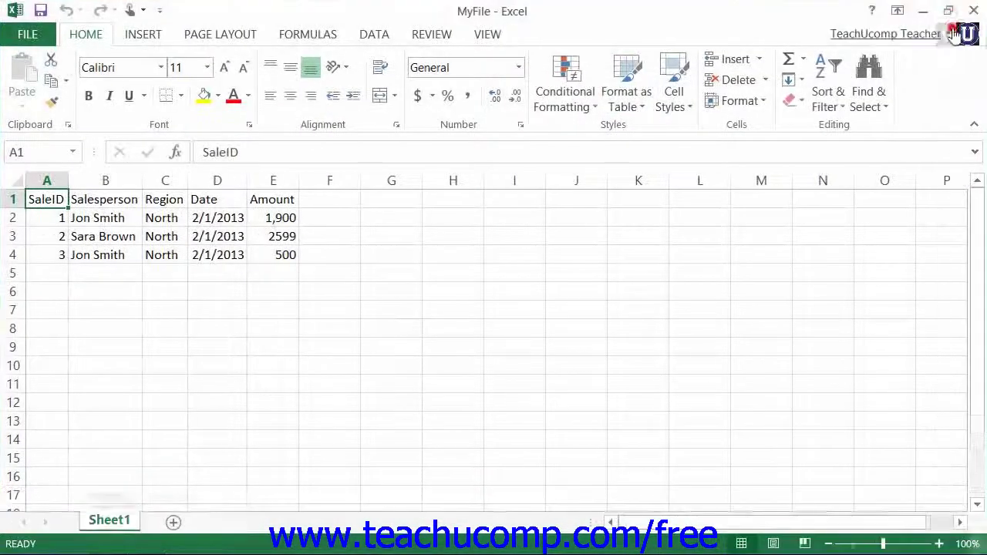
pyautogui.click(485, 37)
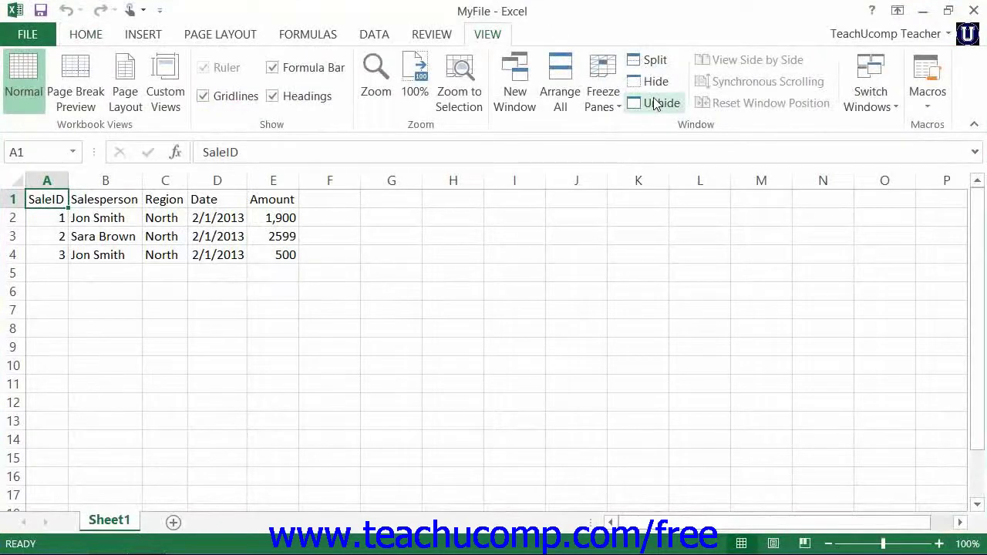
pyautogui.click(654, 105)
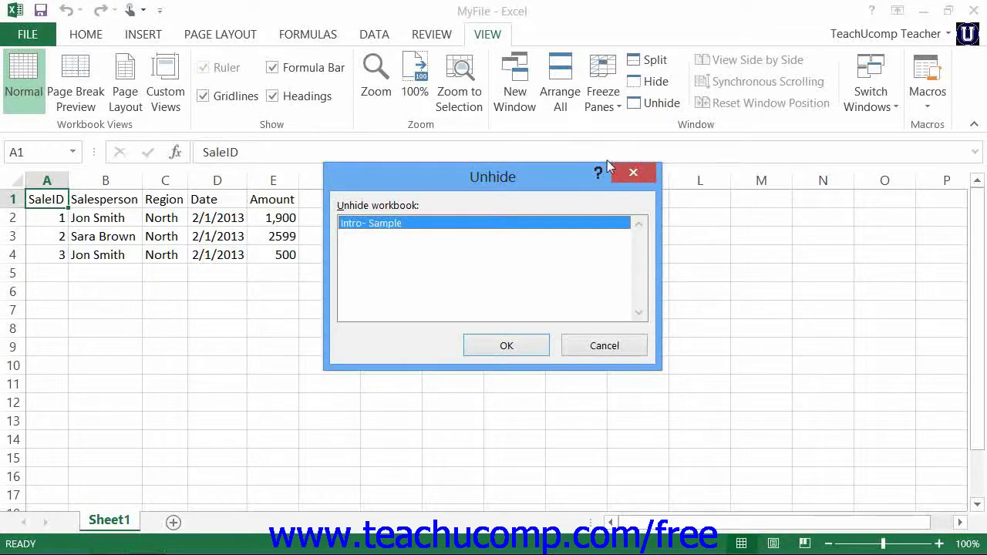
pyautogui.click(378, 224)
pyautogui.click(489, 348)
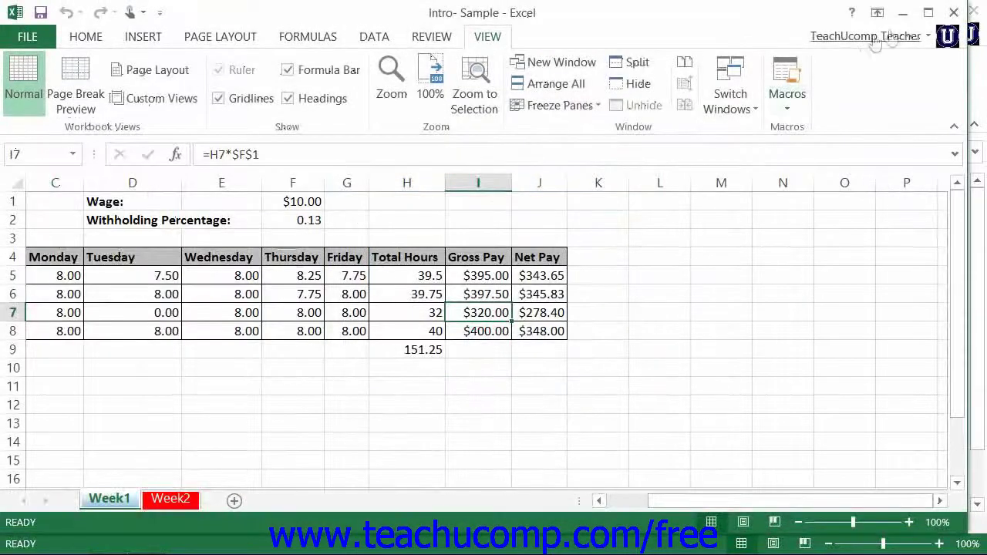
# - Maximize Intro- Sample and view it side by side with MyFile
pyautogui.click(928, 12)
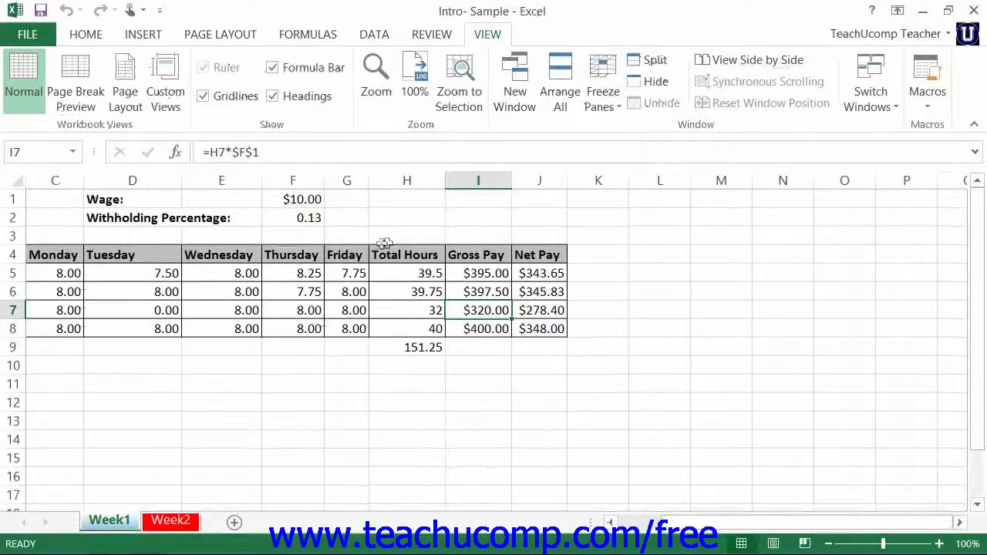
pyautogui.click(747, 68)
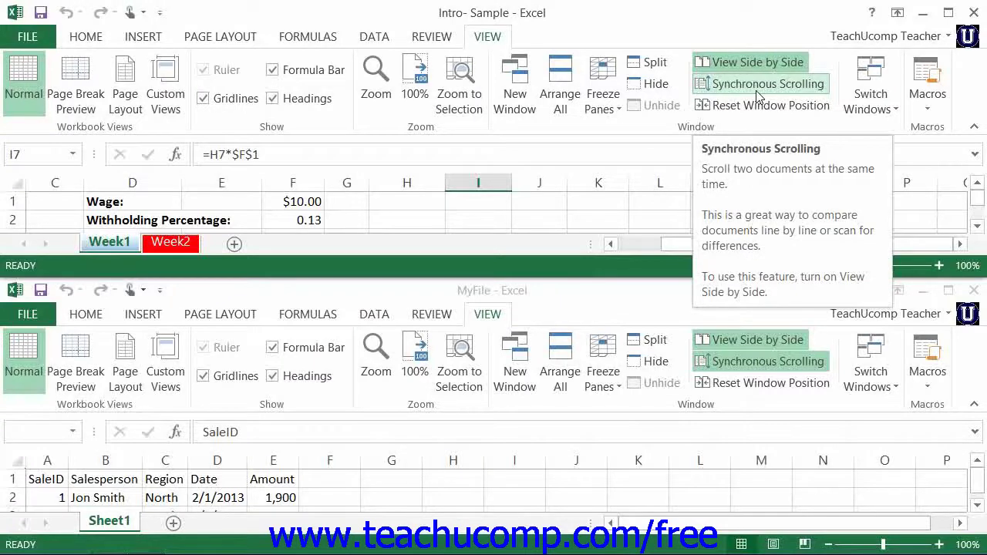
# - Test the linked scrolling, then toggle Synchronous Scrolling off and back on
pyautogui.scroll(-4, 597, 193)
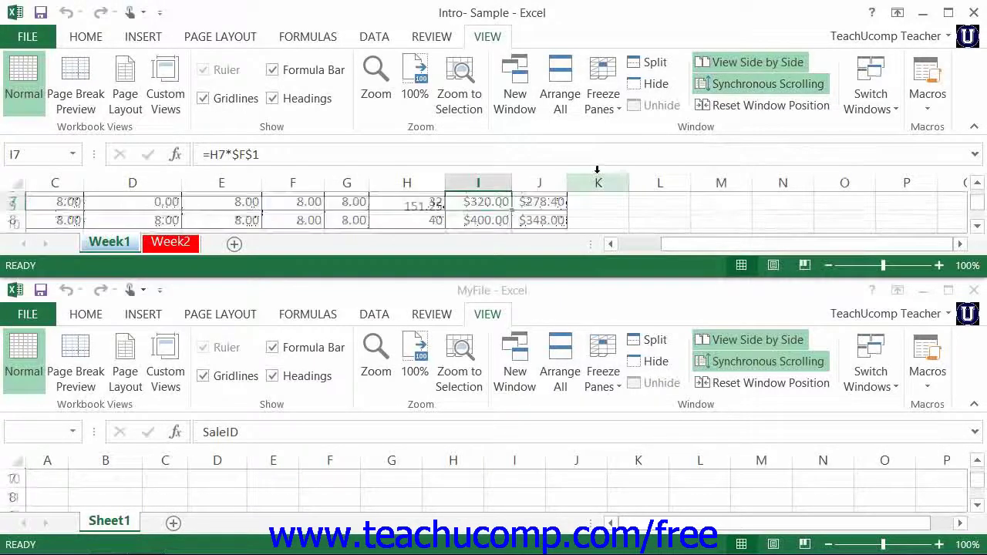
pyautogui.scroll(4, 597, 170)
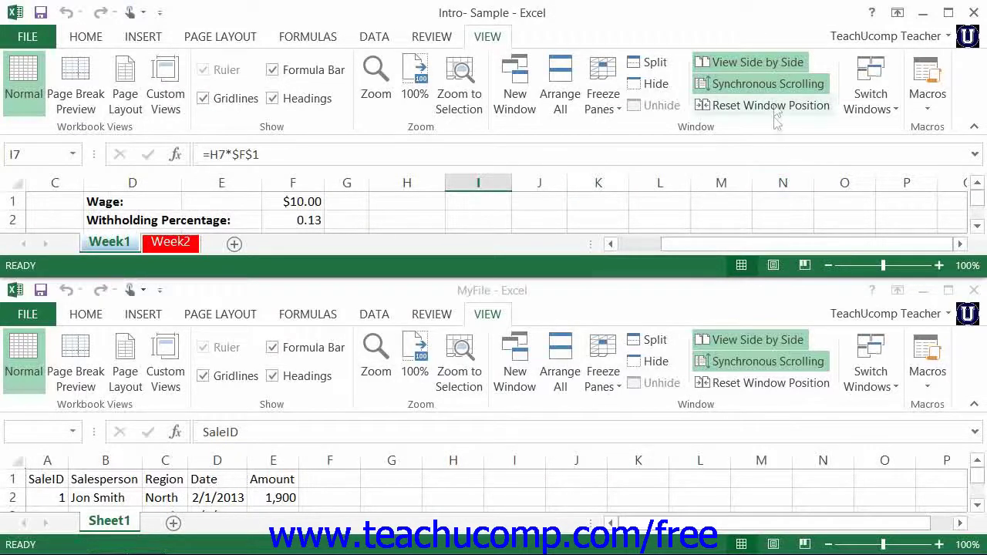
pyautogui.click(772, 84)
pyautogui.click(774, 86)
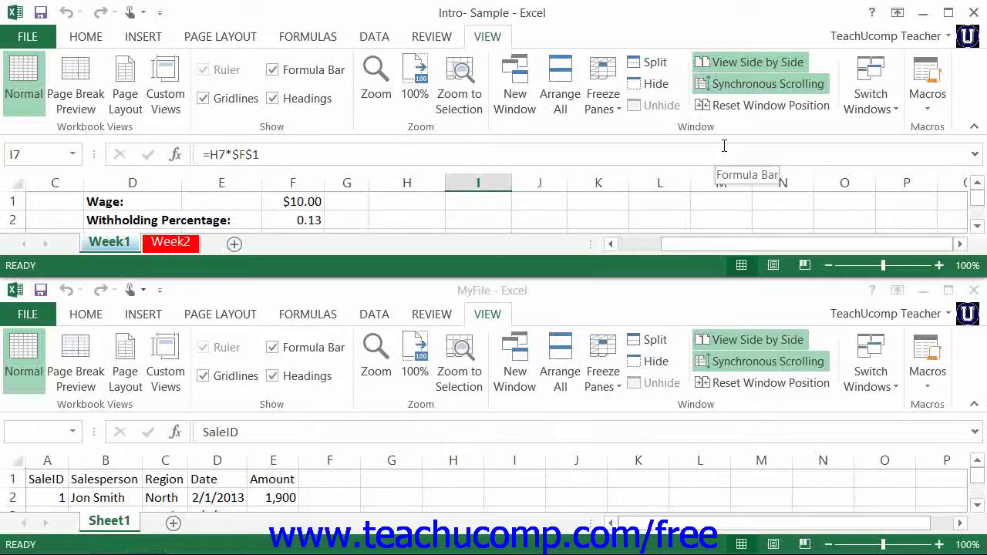
# - Confirm both workbooks scroll together, then let the Intro- Sample window float over MyFile
pyautogui.scroll(-4, 692, 158)
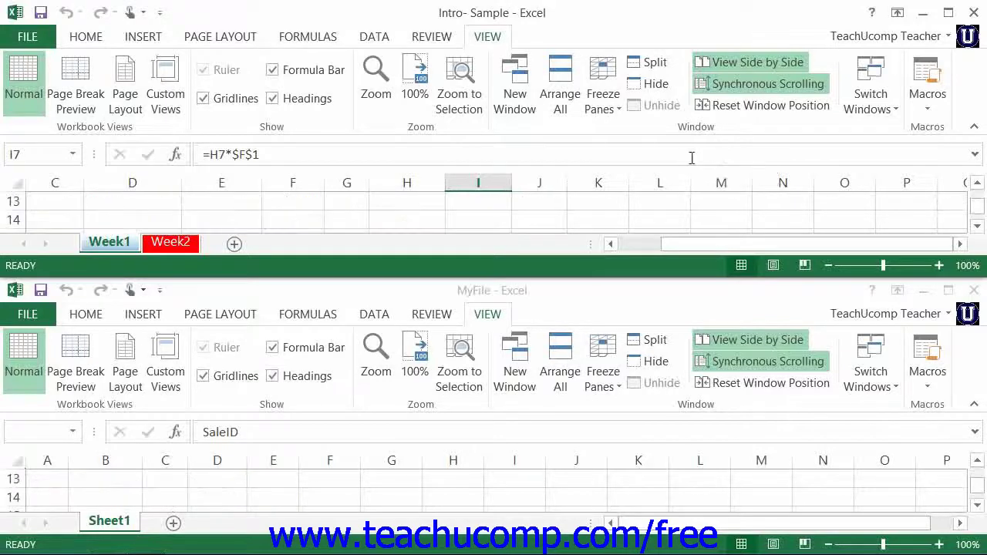
pyautogui.scroll(4, 691, 158)
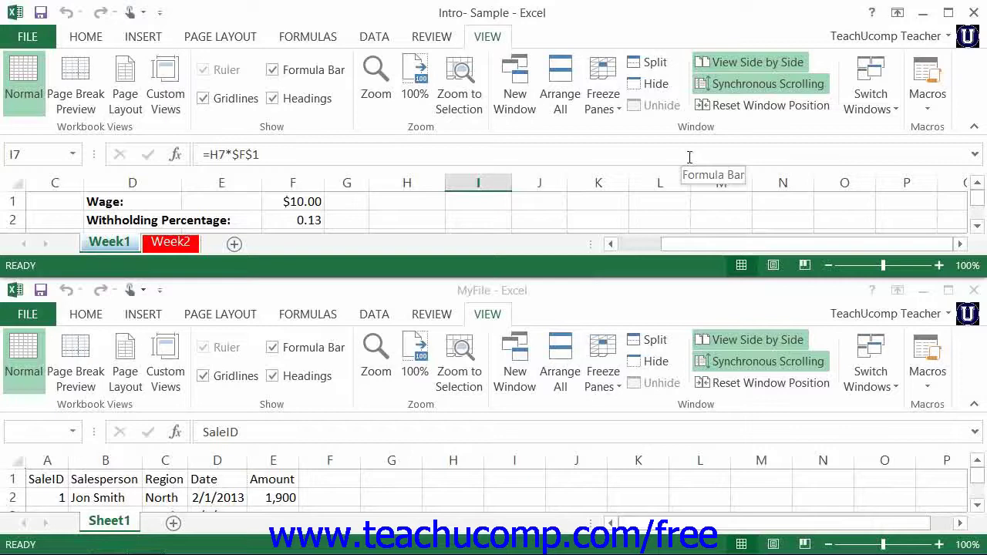
pyautogui.doubleClick(342, 12)
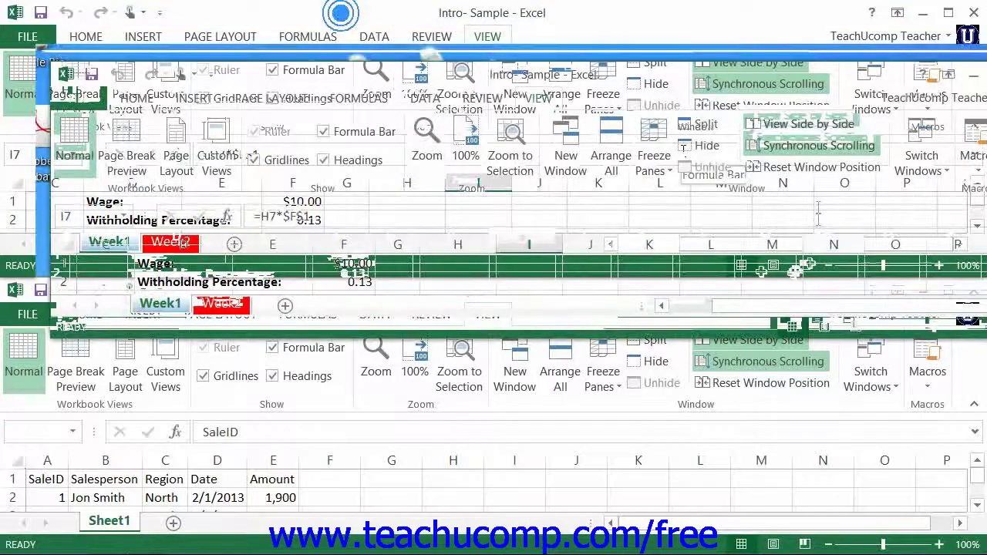